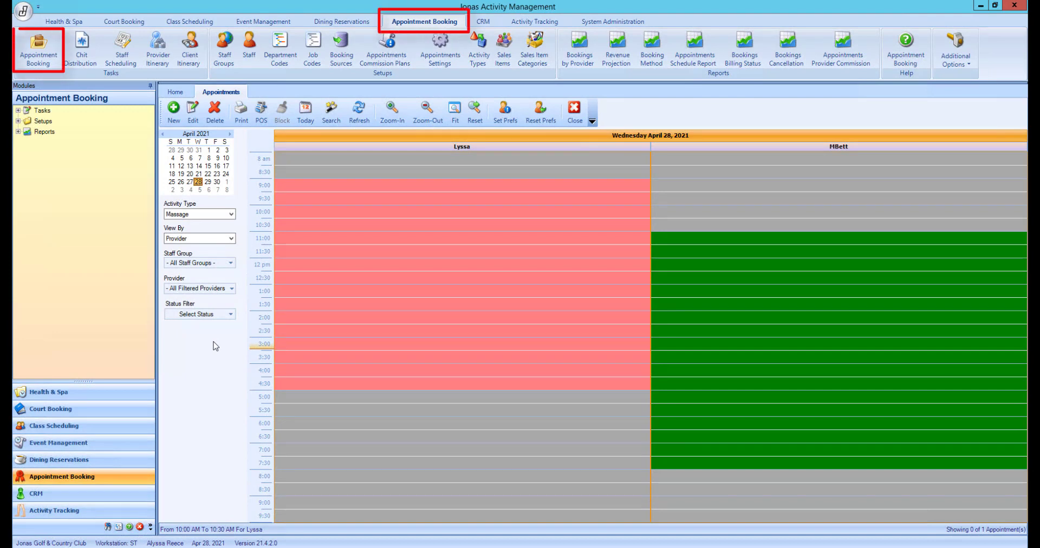
Step: Review the available activity types, switch the schedule to view by Facility and look through the facility filter options
click(230, 215)
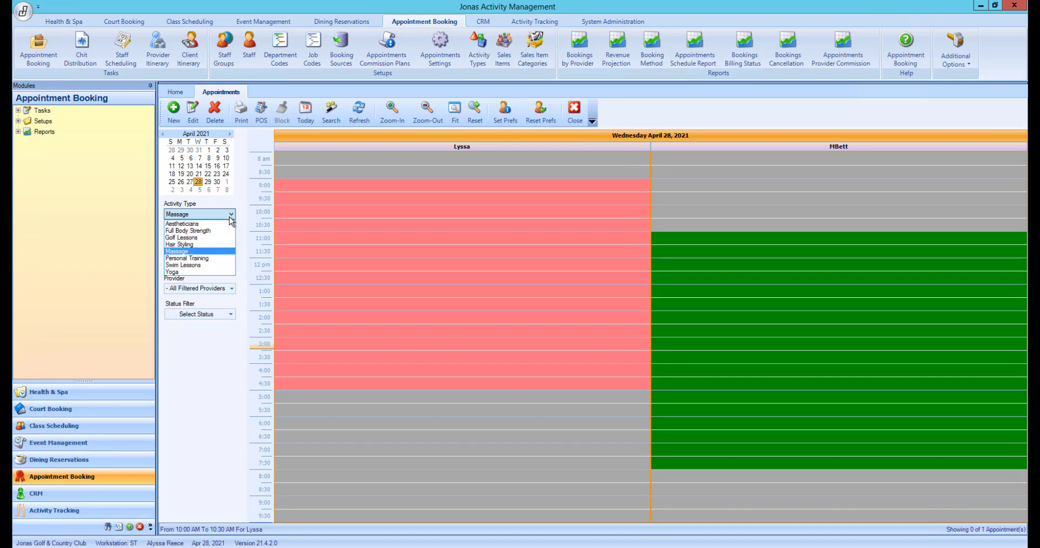
click(243, 219)
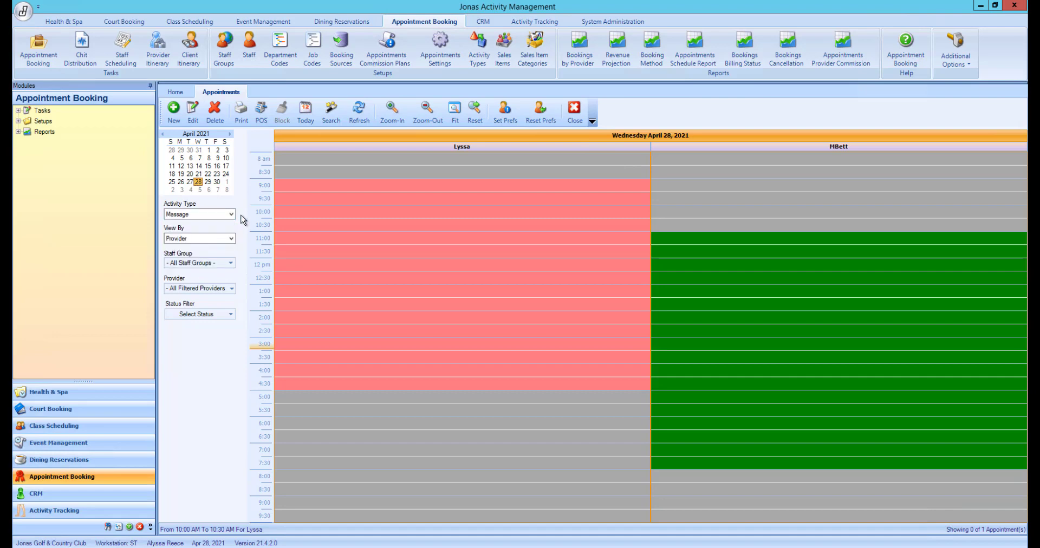
click(233, 238)
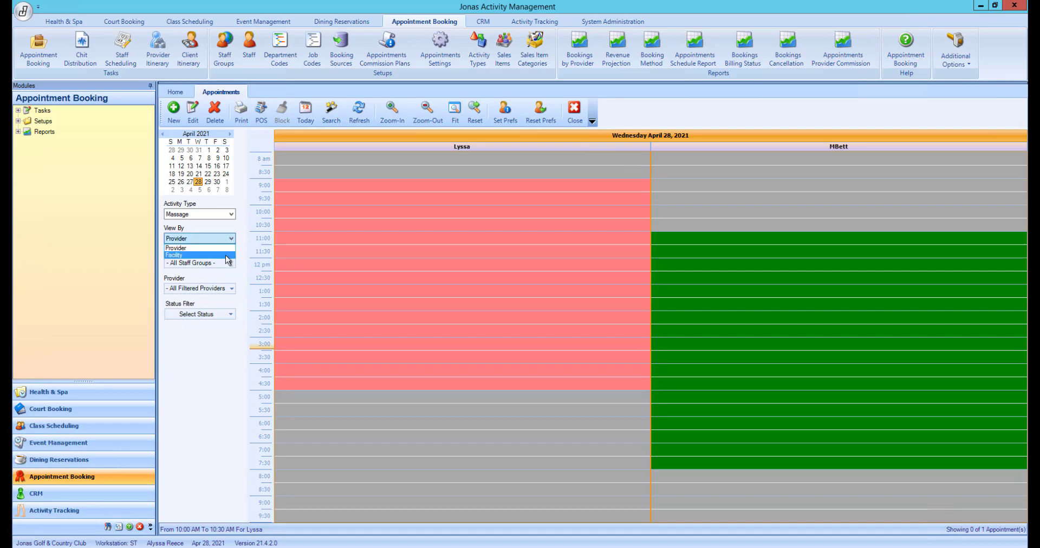
click(195, 255)
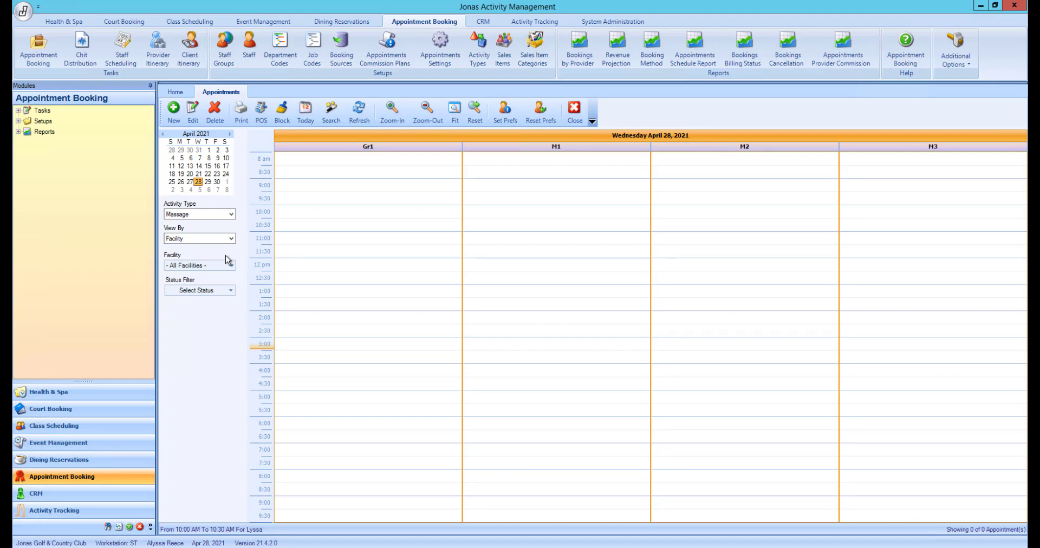
click(234, 265)
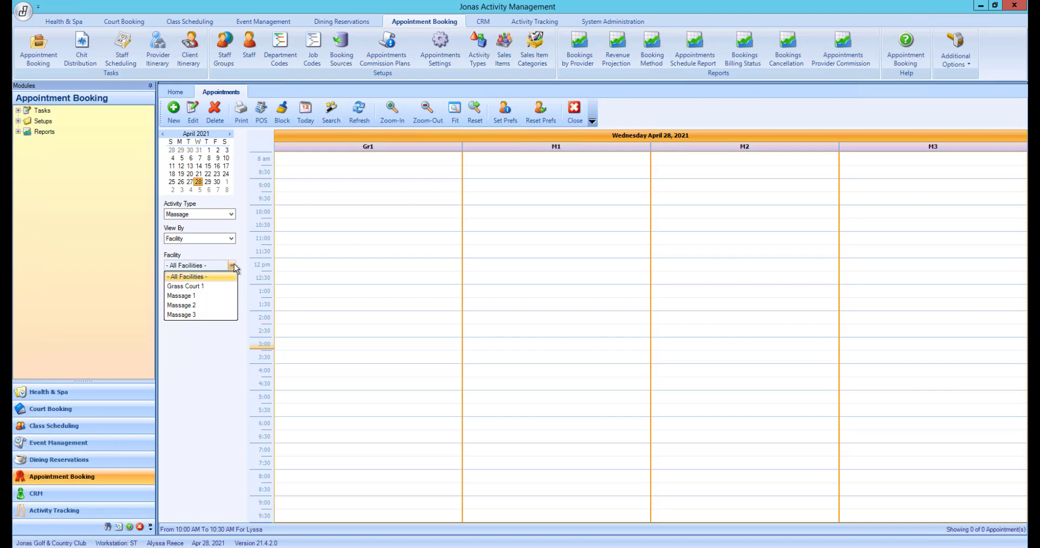
click(235, 264)
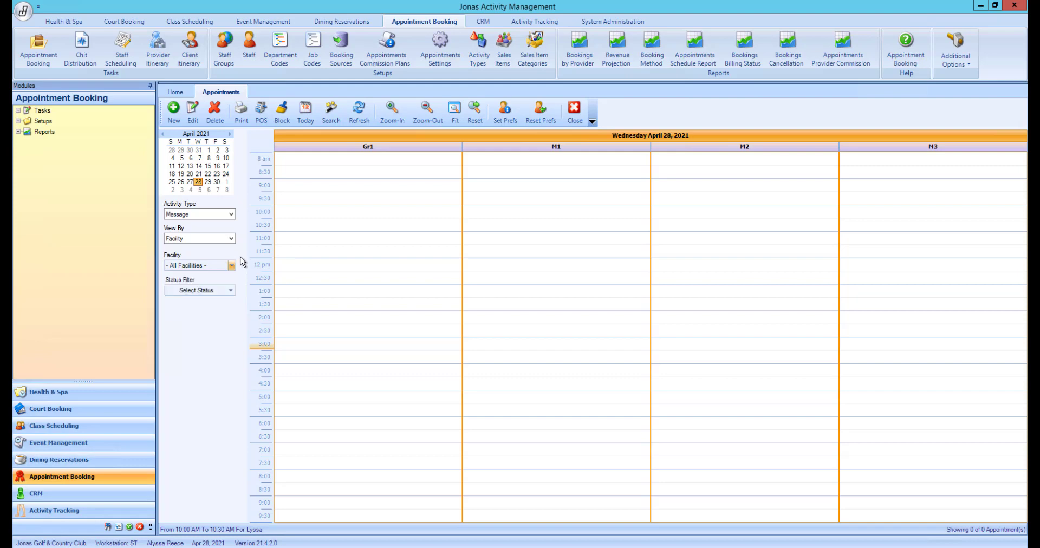
Step: Return the schedule to view by Provider and review the staff group and provider filter options
click(233, 240)
click(234, 253)
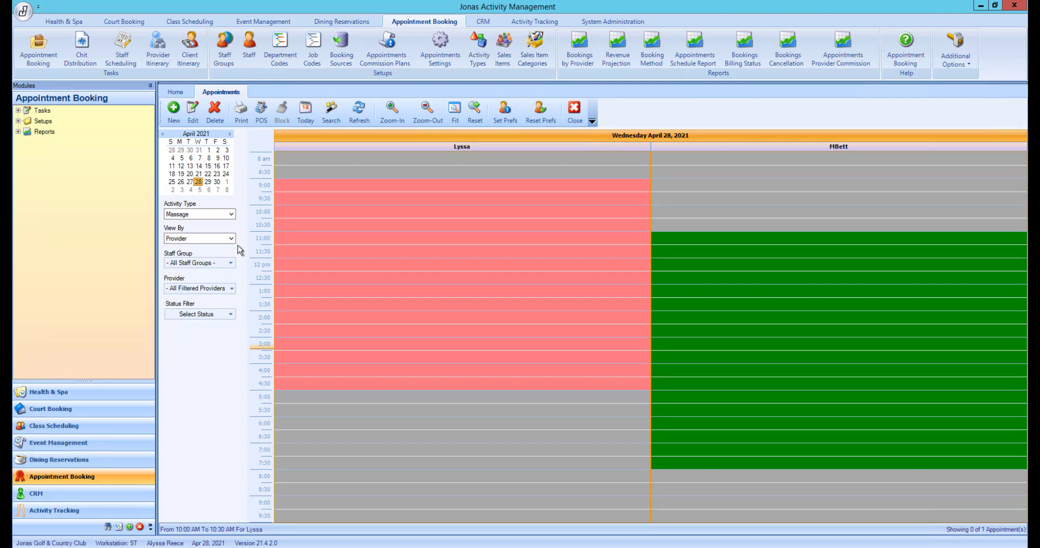
click(234, 261)
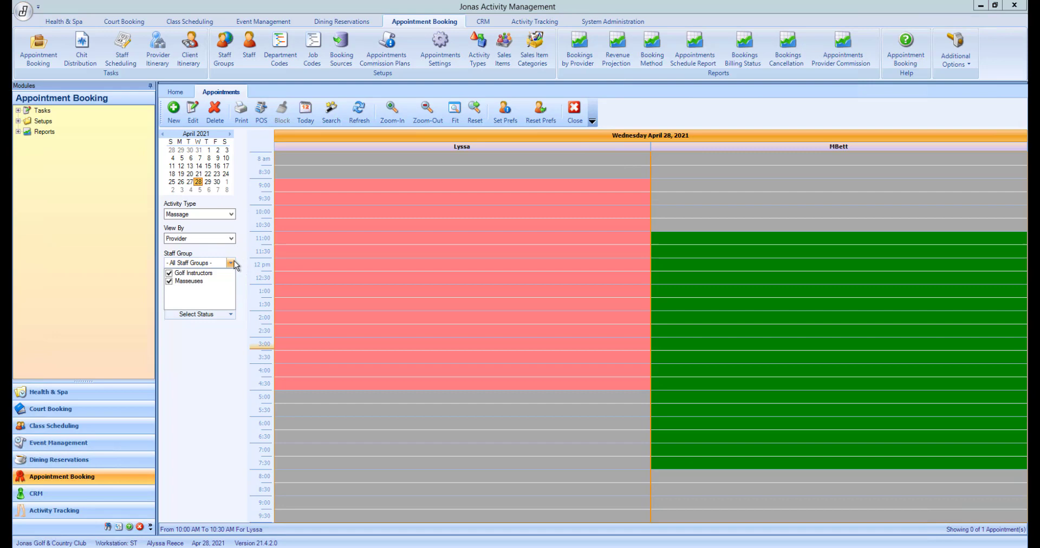
click(239, 261)
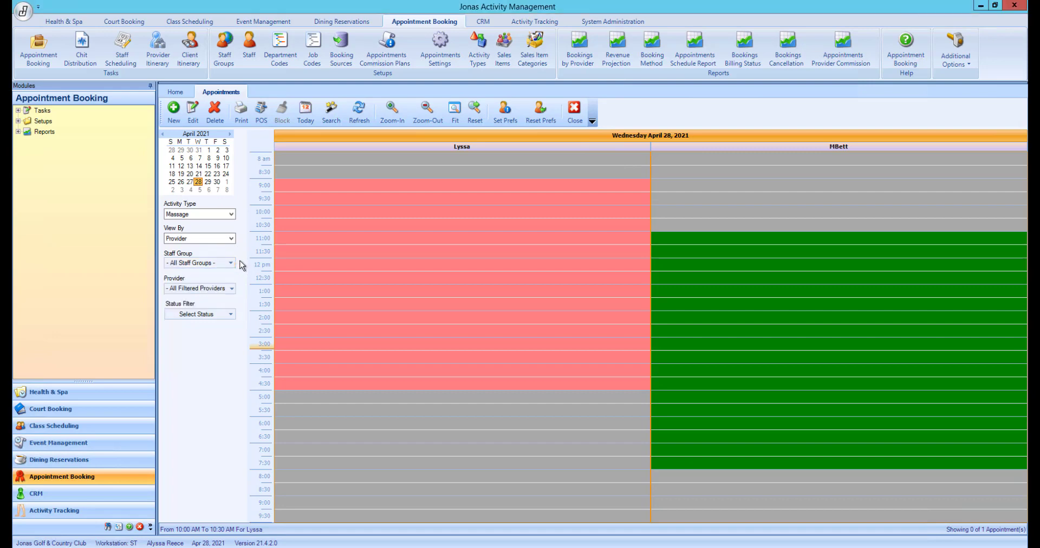
click(232, 289)
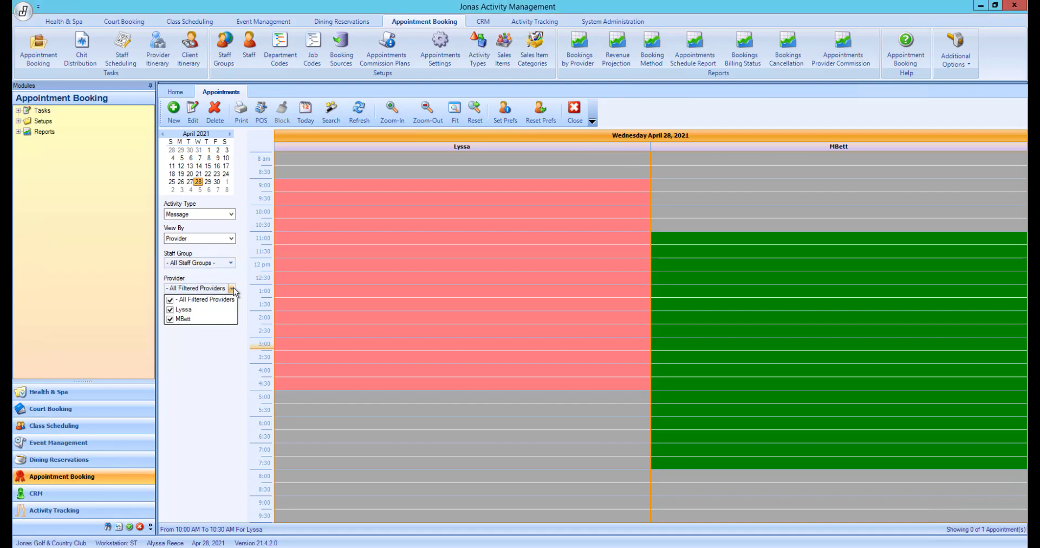
click(243, 289)
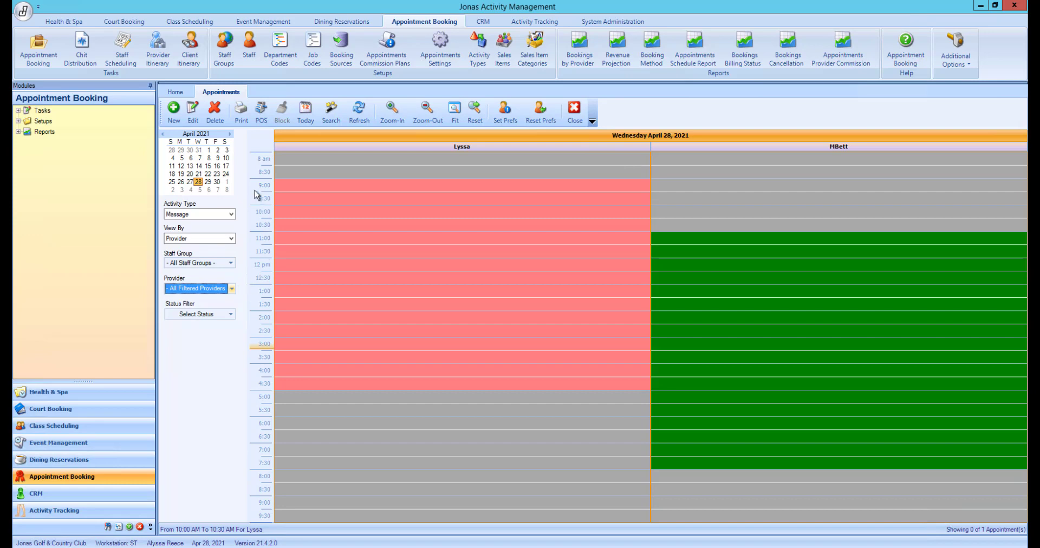
Step: Start a 10:00 AM massage booking on May 1, 2021 for the first provider and assign the client found by first name in the member lookup
click(228, 181)
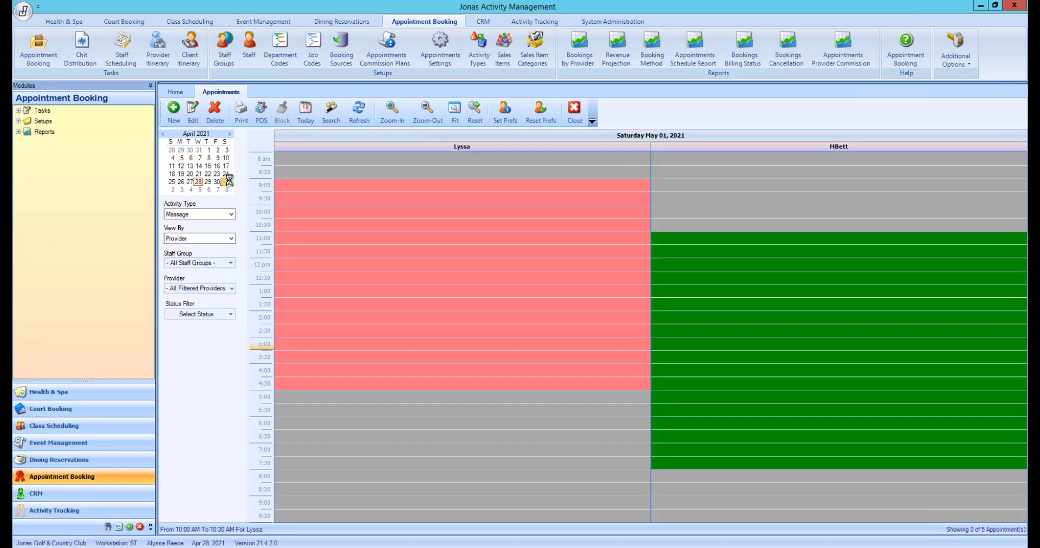
double_click(296, 211)
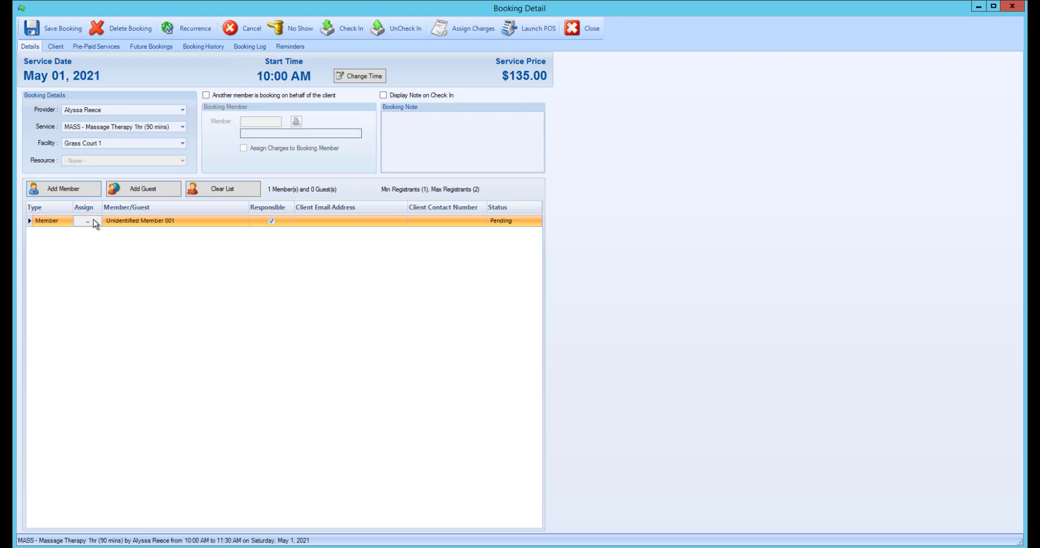
click(95, 220)
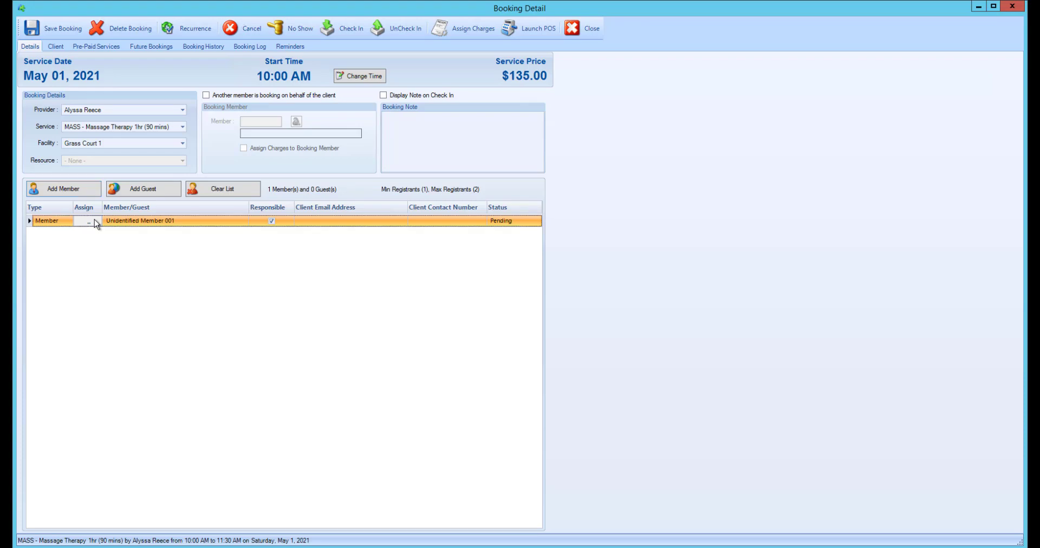
text(jerome)
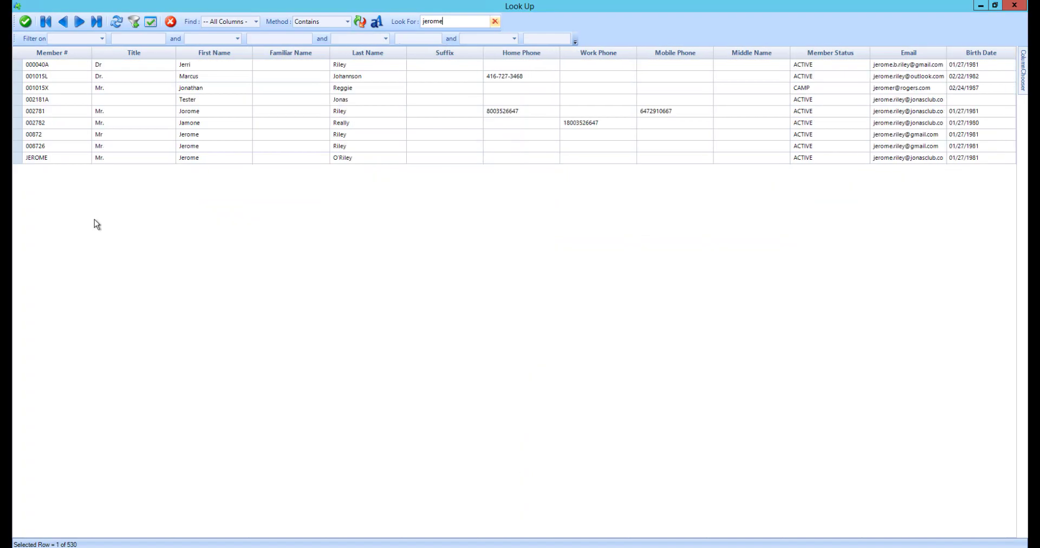
double_click(147, 157)
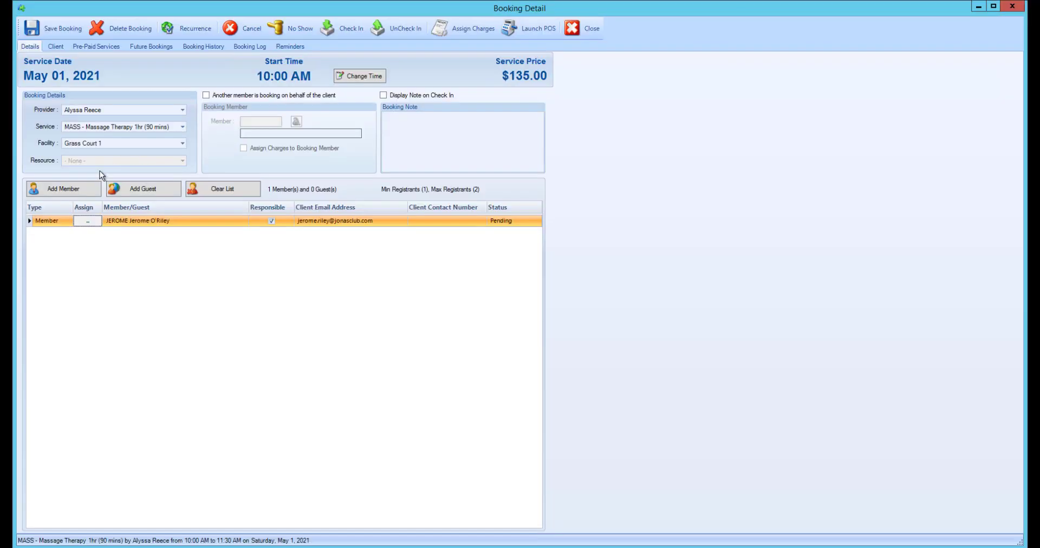
Step: Add a second member to the booking and assign a client to that row from the member lookup
click(90, 189)
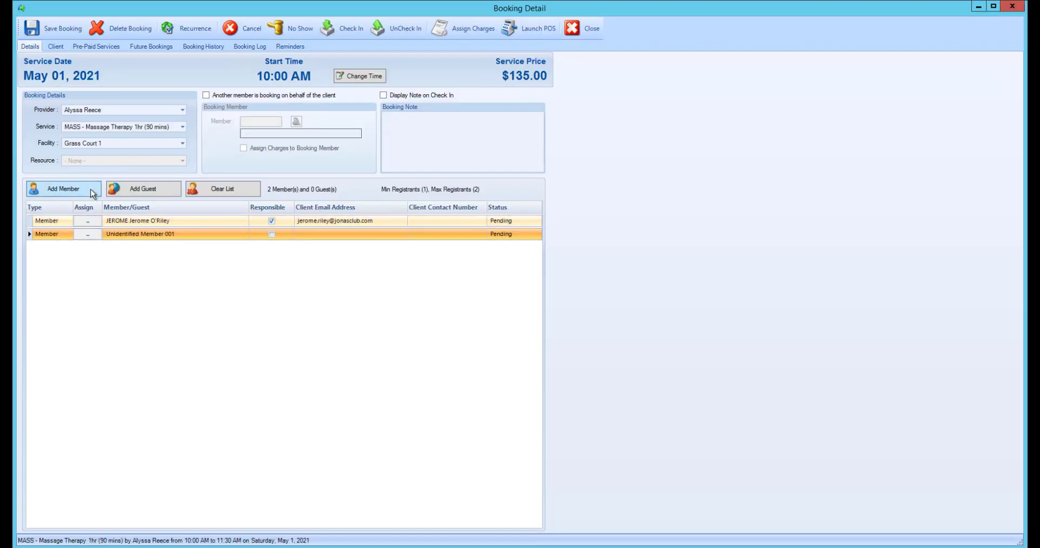
click(85, 235)
double_click(209, 89)
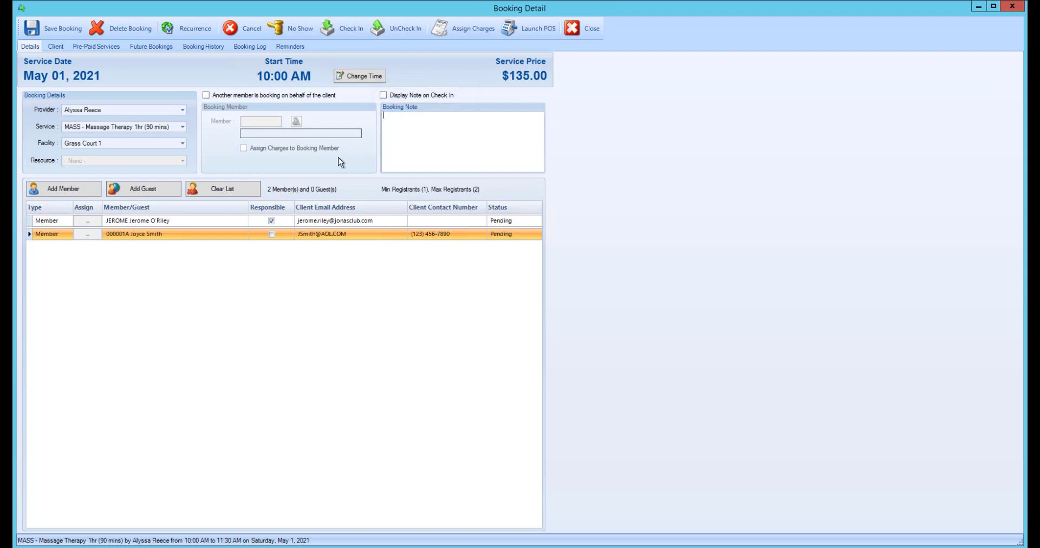
Step: Review the booking's client details, list of attending clients, pre-paid services, future bookings and booking history
click(63, 48)
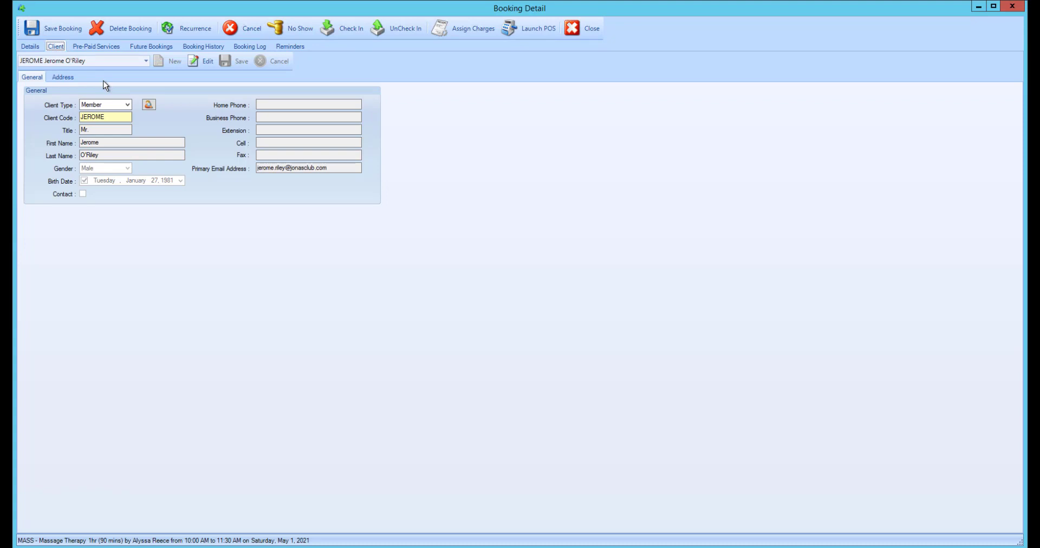
click(145, 62)
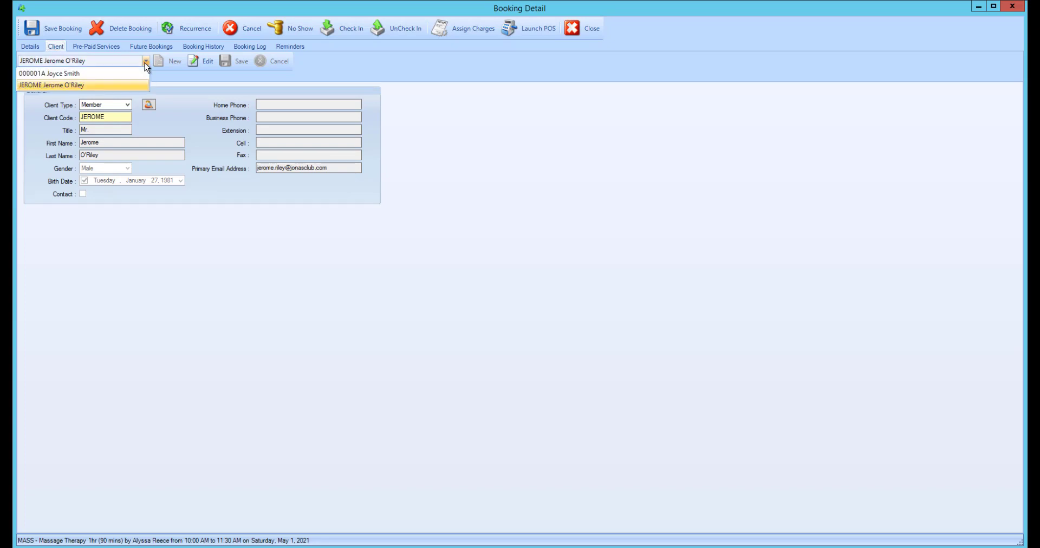
click(167, 74)
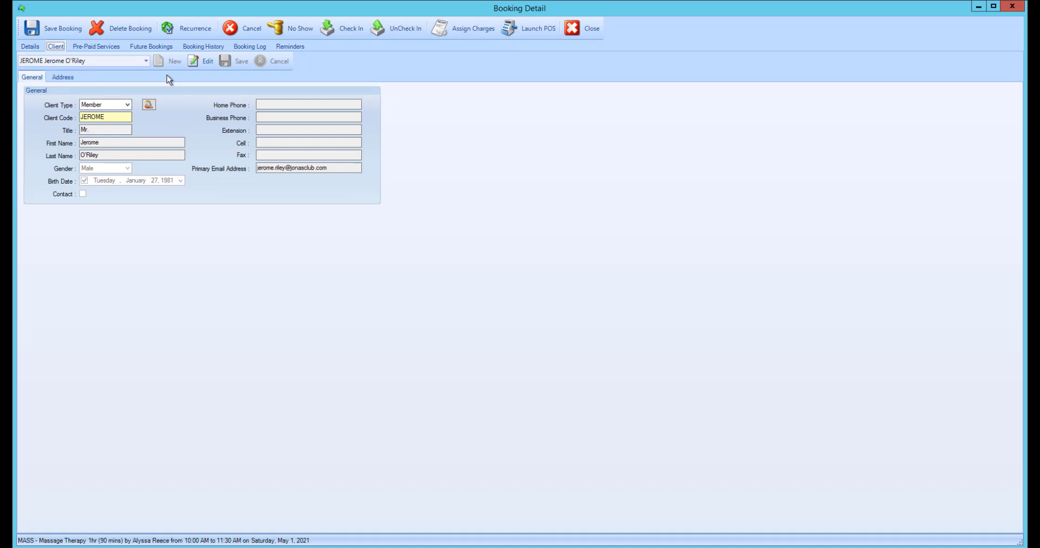
click(119, 49)
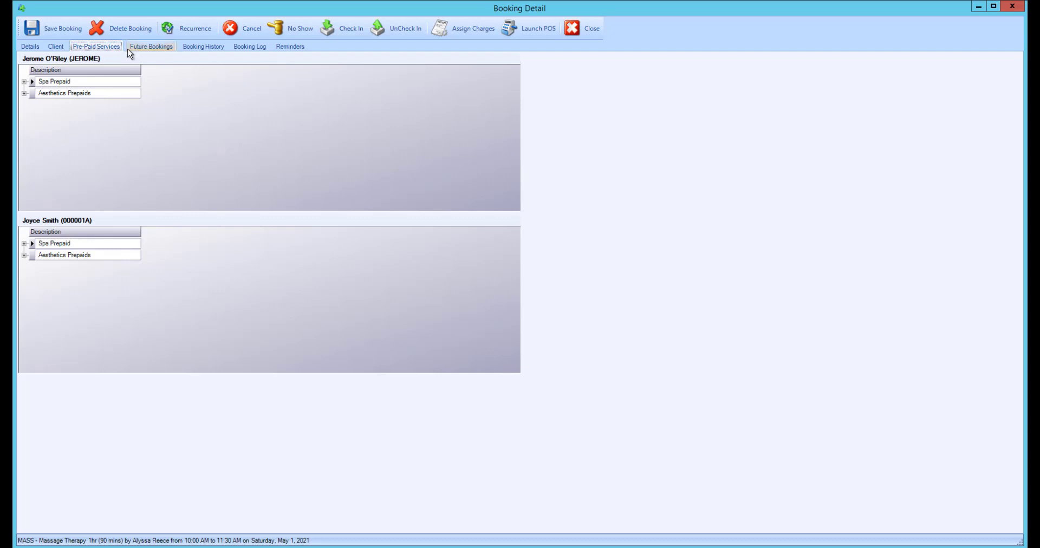
click(129, 50)
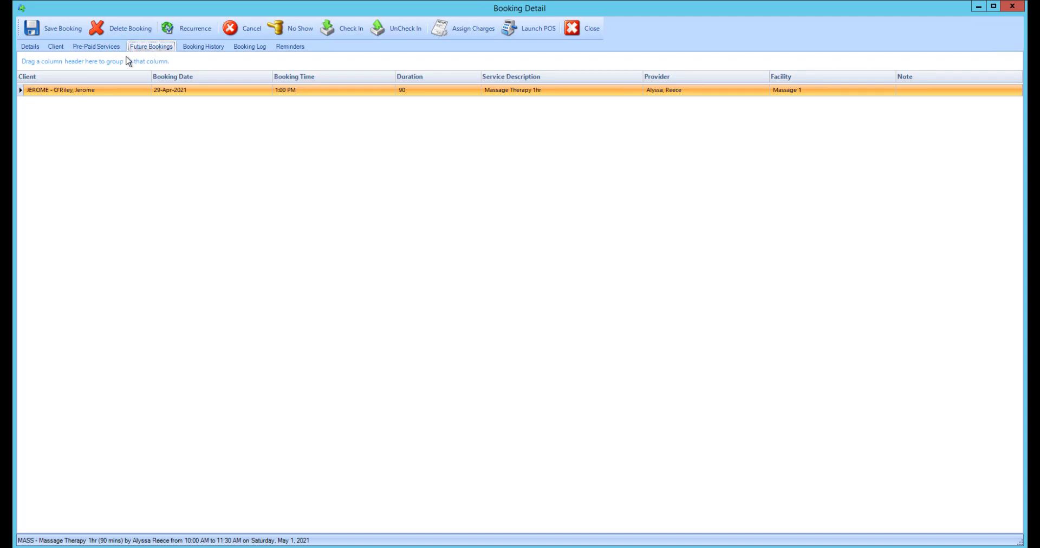
click(184, 48)
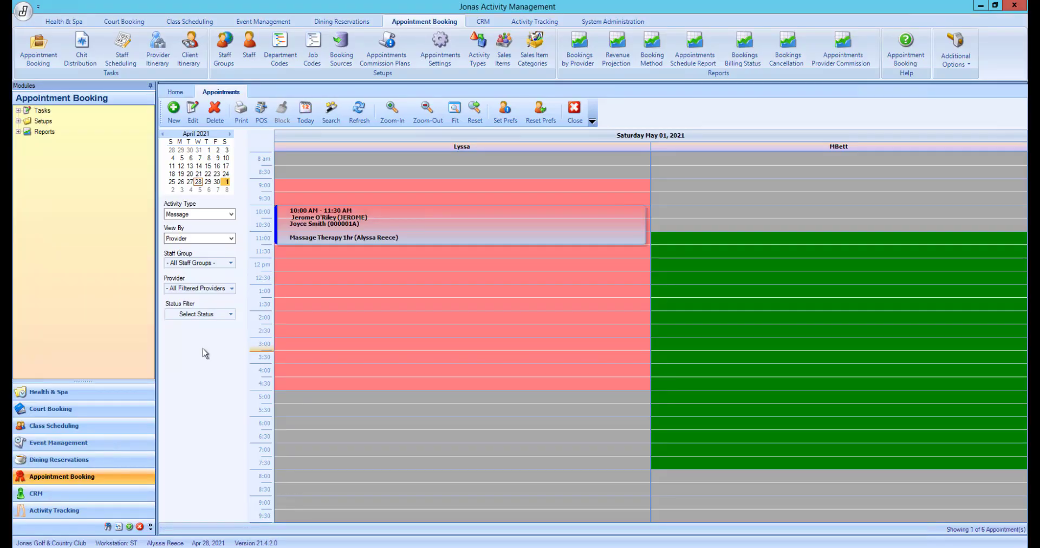
Step: Review the status filter options and the actions available for the 10:00 AM massage appointment
click(230, 315)
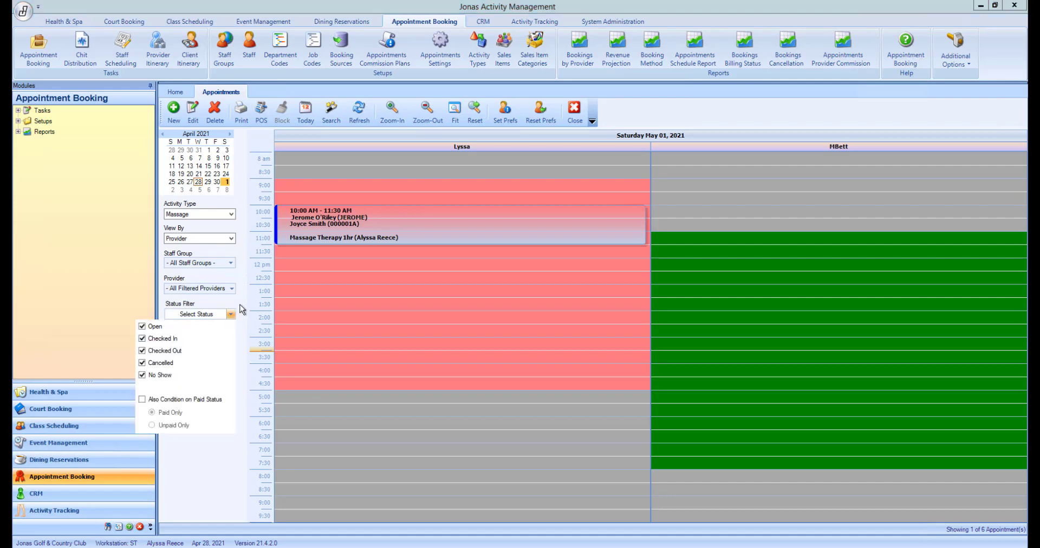
click(239, 314)
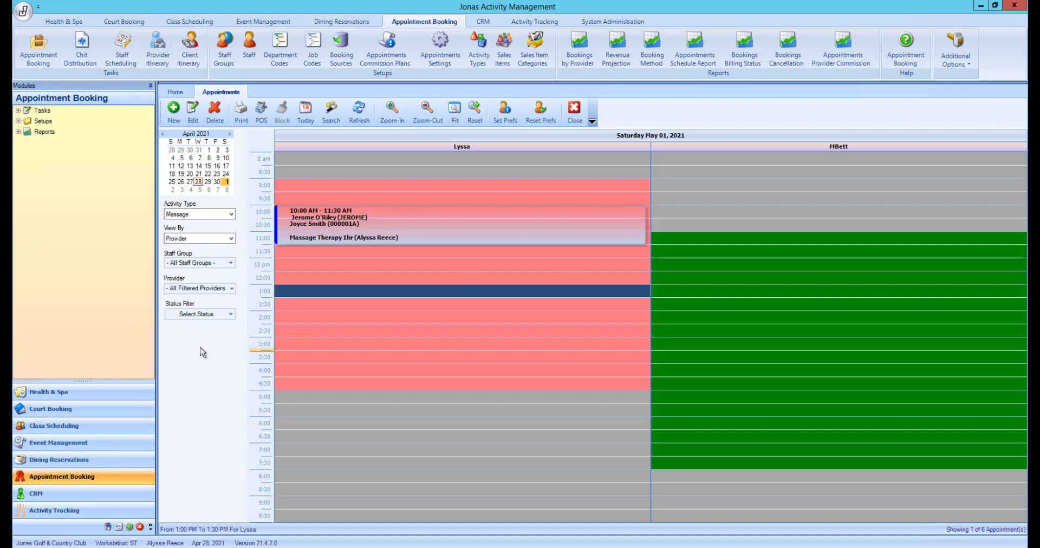
right_click(450, 234)
right_click(450, 234)
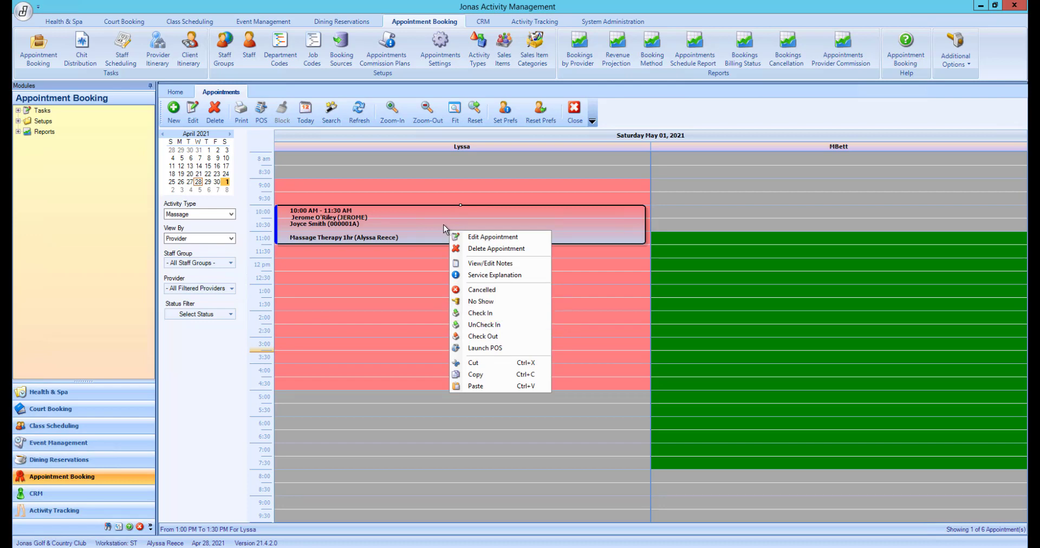
key(Escape)
Step: Open the 10:00 AM booking's charge assignment and split the Massage Therapy 1hr charge between the two members, 1/2 each
double_click(443, 225)
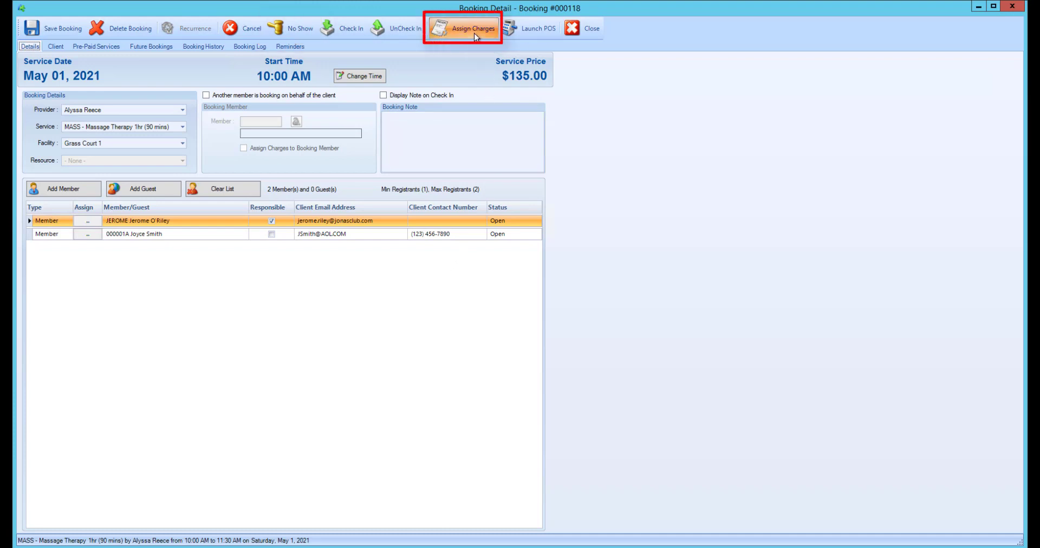
click(473, 31)
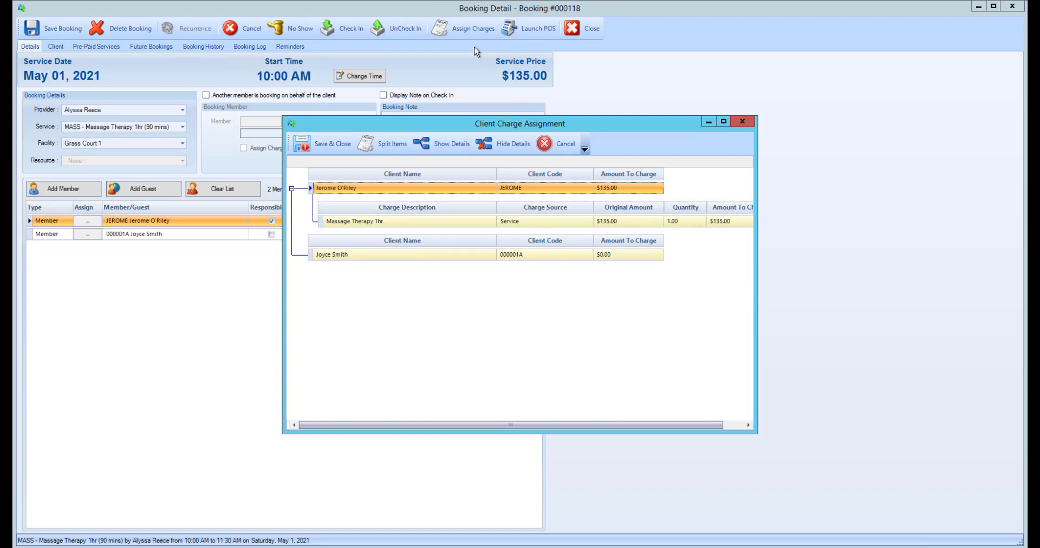
click(475, 225)
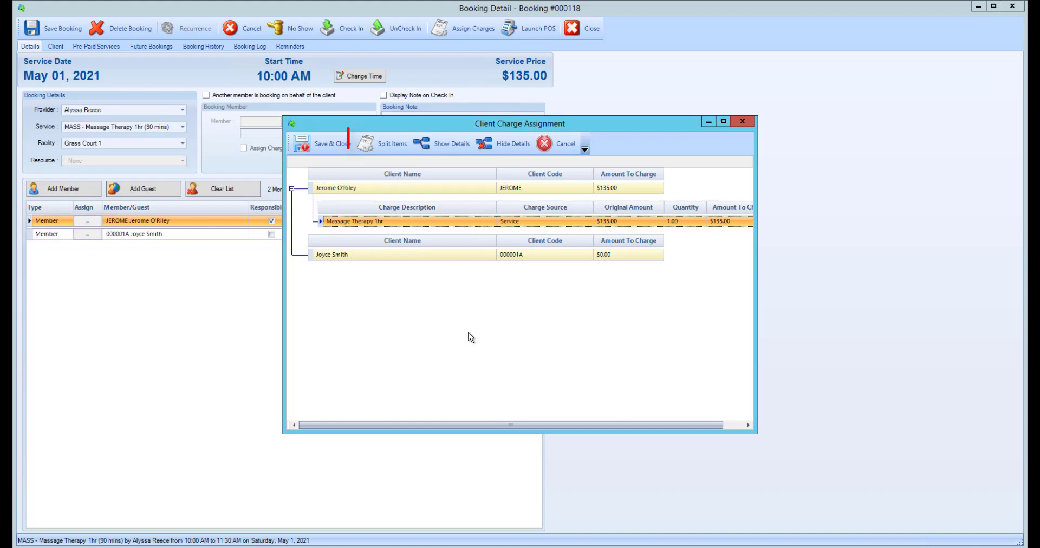
click(399, 151)
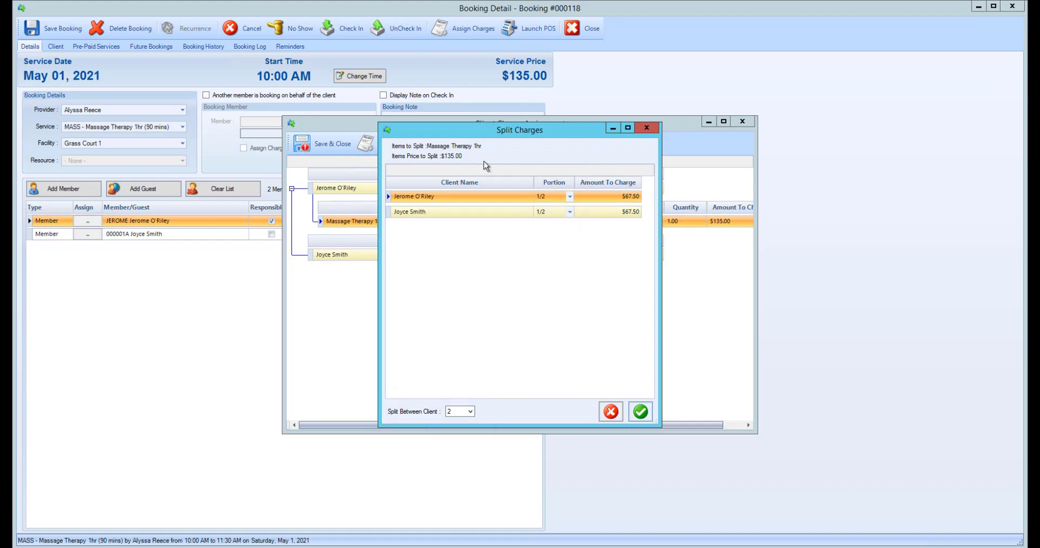
click(640, 414)
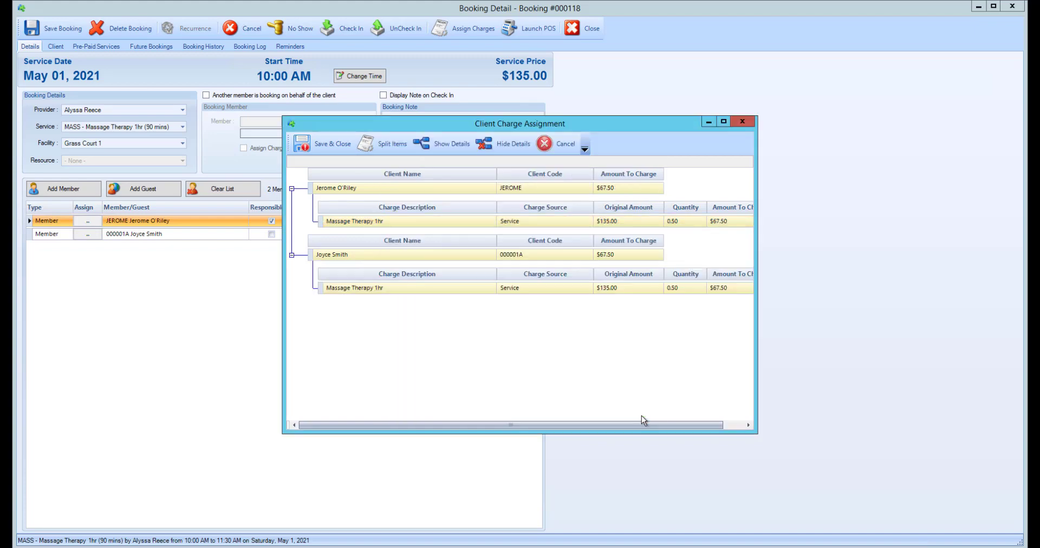